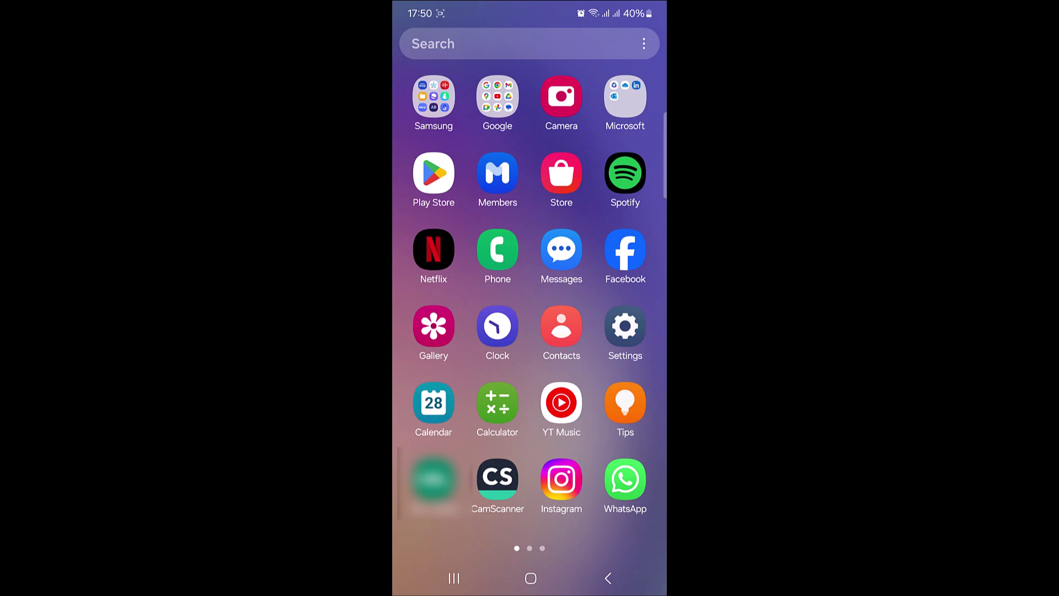
Launch Instagram and open Settings and privacy from your own profile's menu.
{"action": "left_click", "coordinate": [561, 480]}
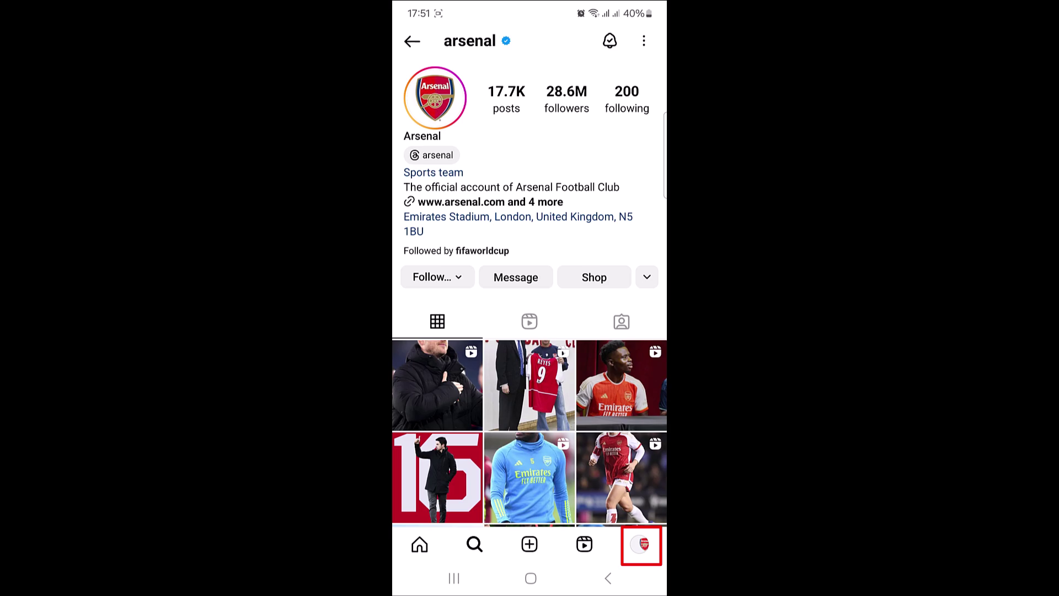
{"action": "left_click", "coordinate": [643, 544]}
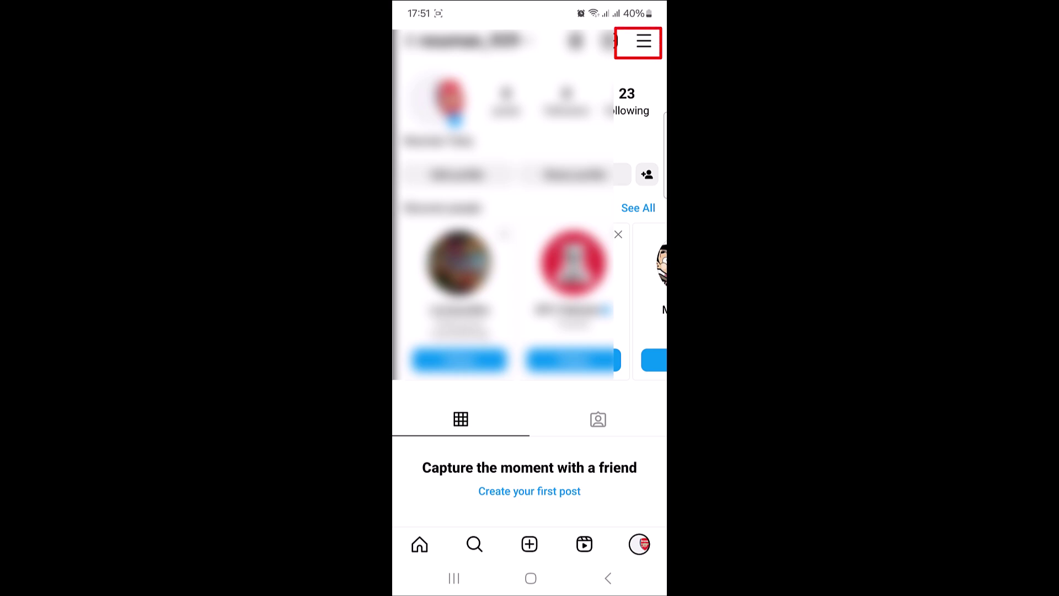
{"action": "left_click", "coordinate": [644, 41]}
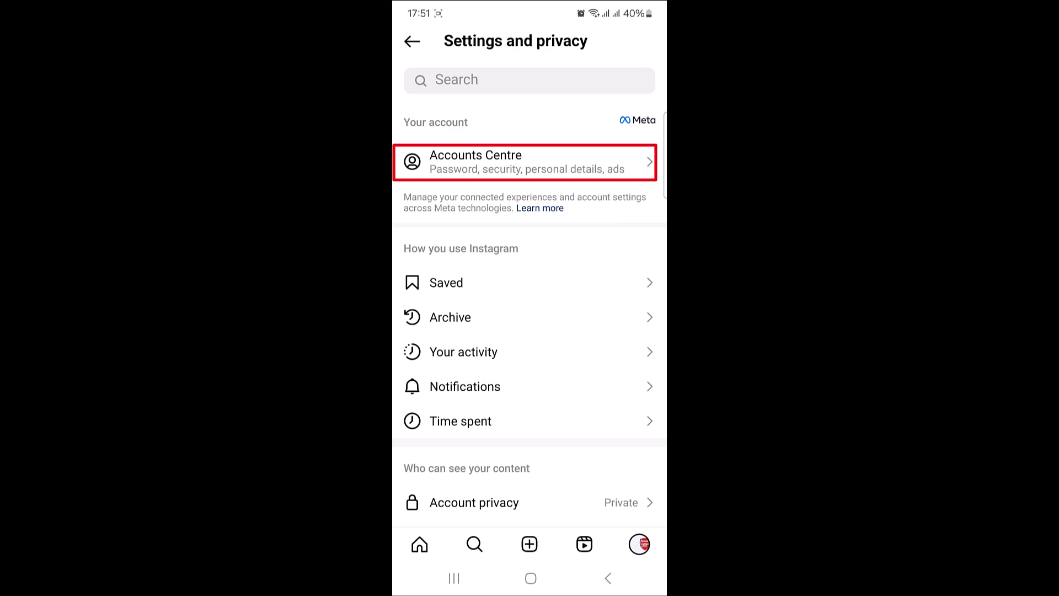
Open Accounts Centre and go to its Password and security settings.
{"action": "left_click", "coordinate": [525, 161]}
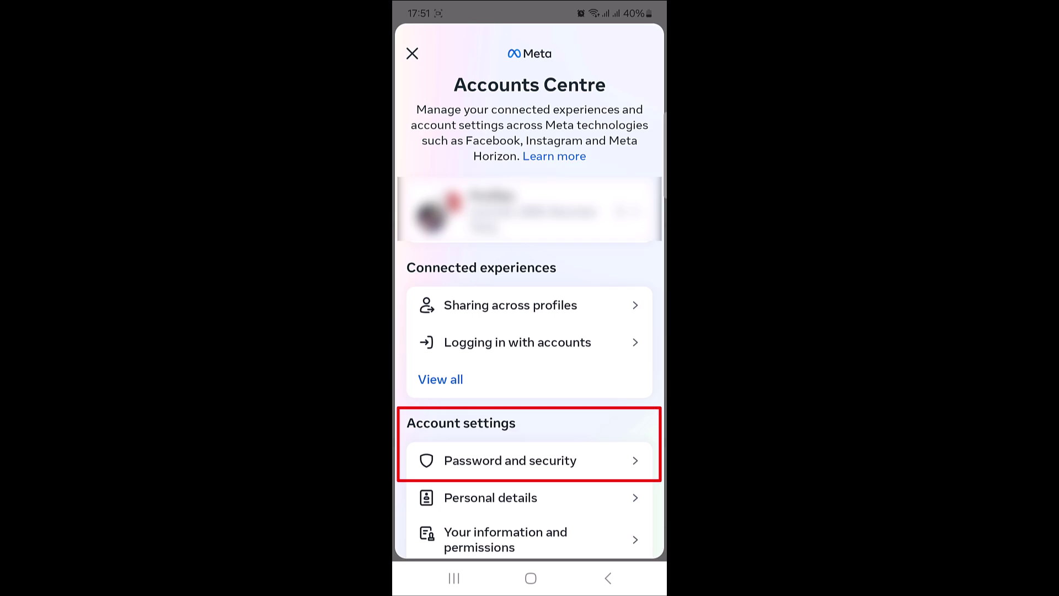
{"action": "left_click", "coordinate": [555, 460]}
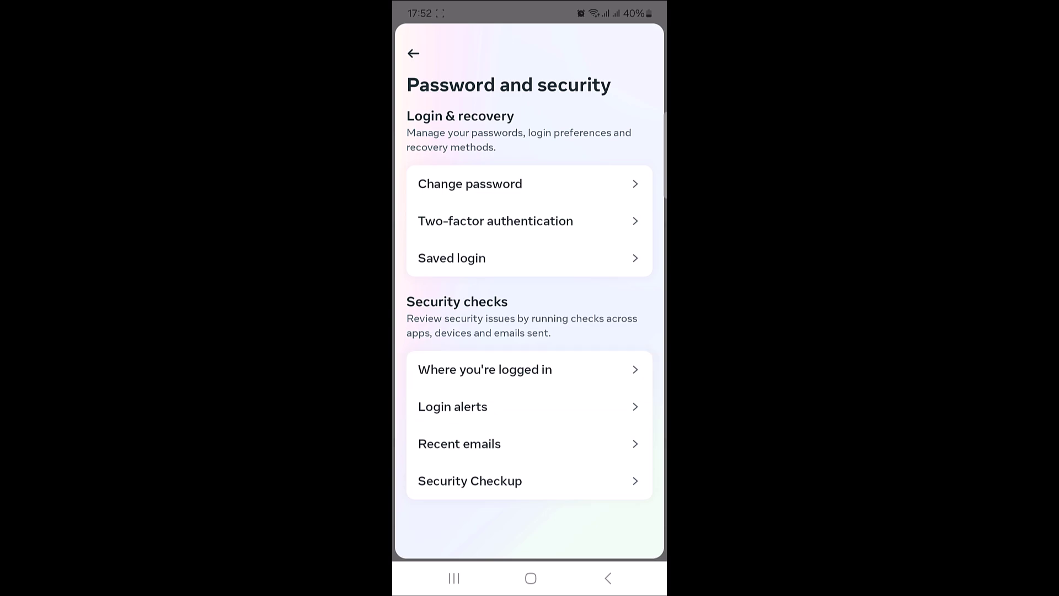
Open Where you're logged in and select the account to view its login activity.
{"action": "left_click", "coordinate": [568, 369]}
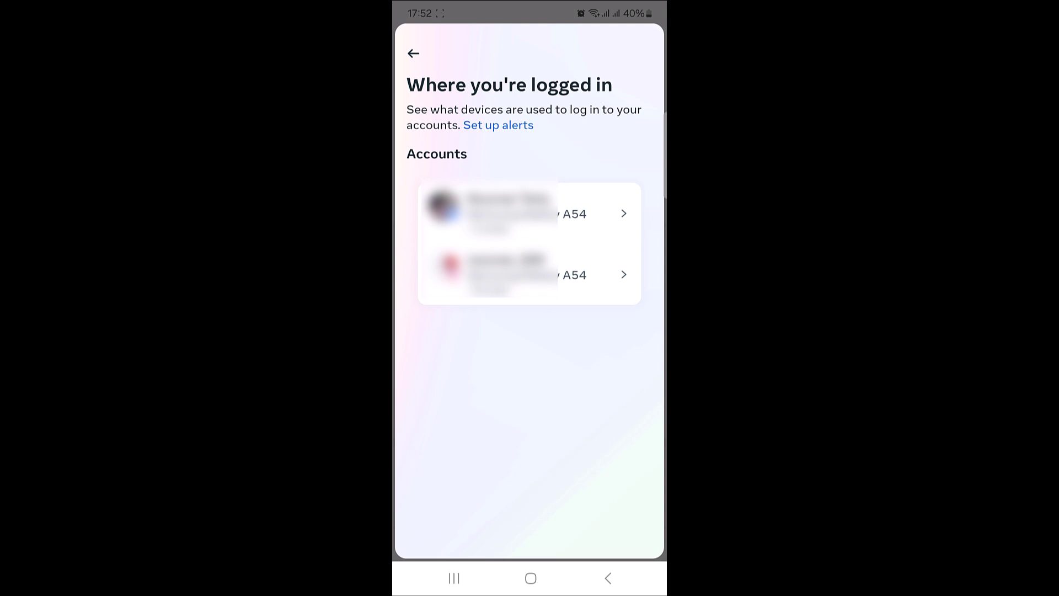
{"action": "left_click", "coordinate": [530, 213]}
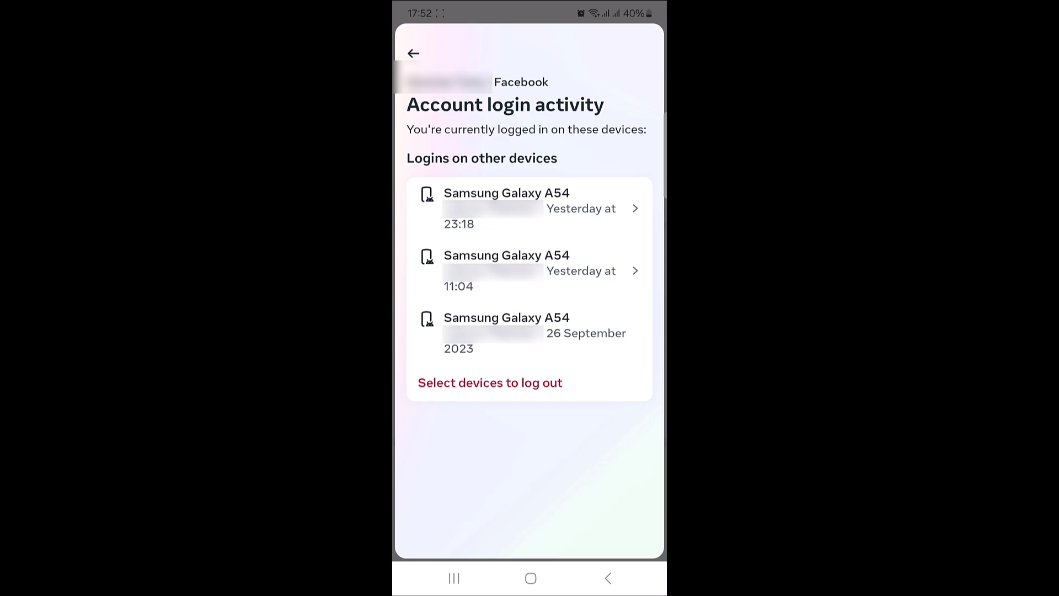